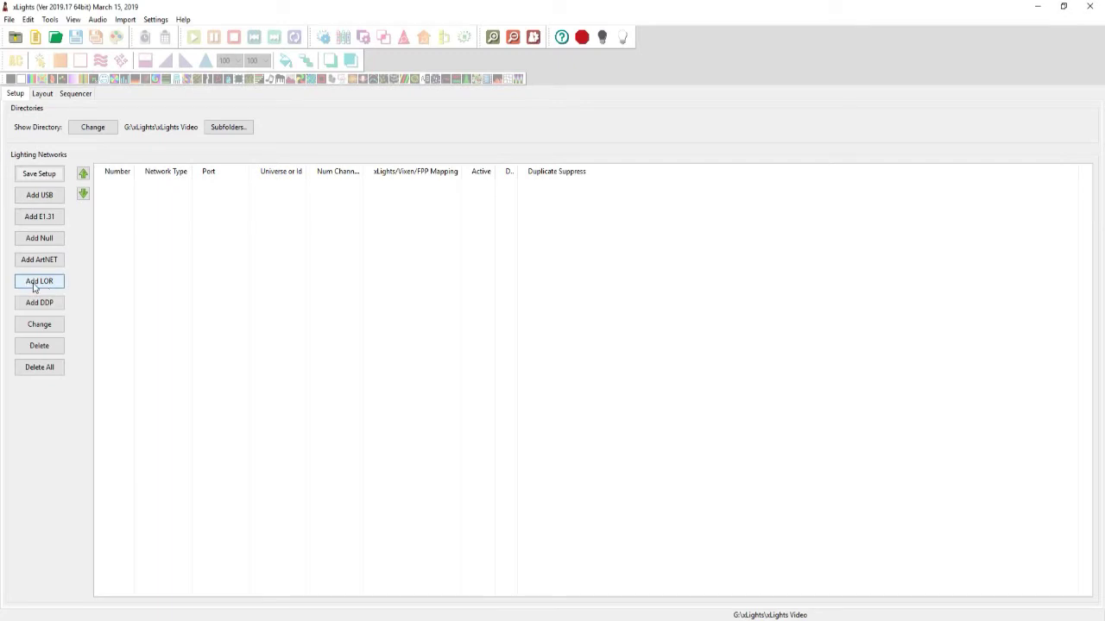
# Add a new LOR network and move its LOR Setup form to the middle of the window.
pyautogui.click(35, 287)
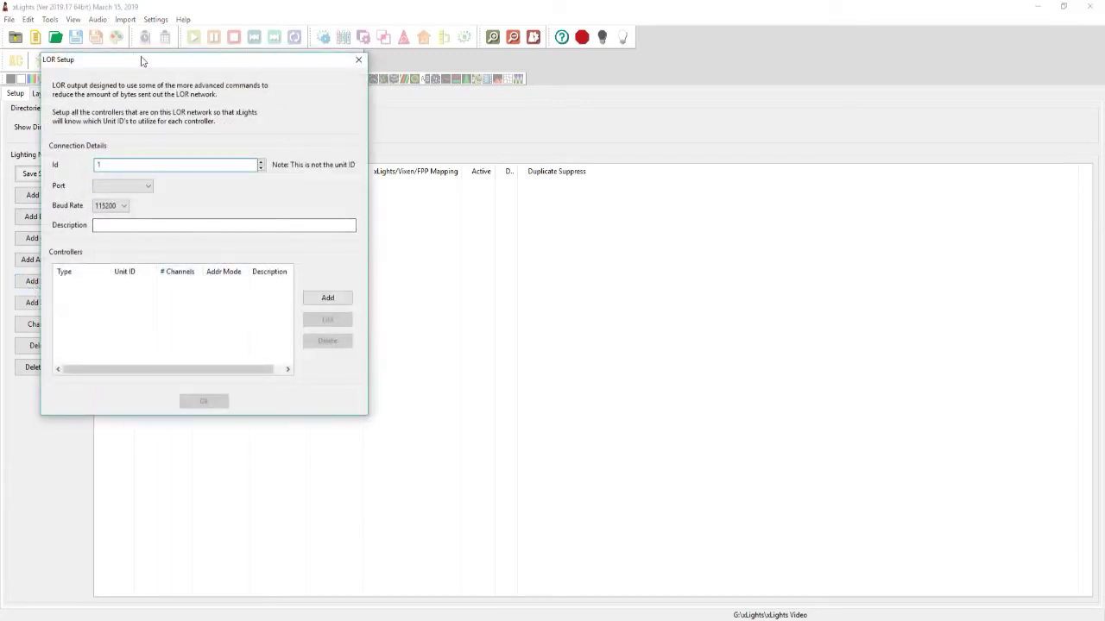
pyautogui.moveTo(142, 60); pyautogui.dragTo(414, 127)
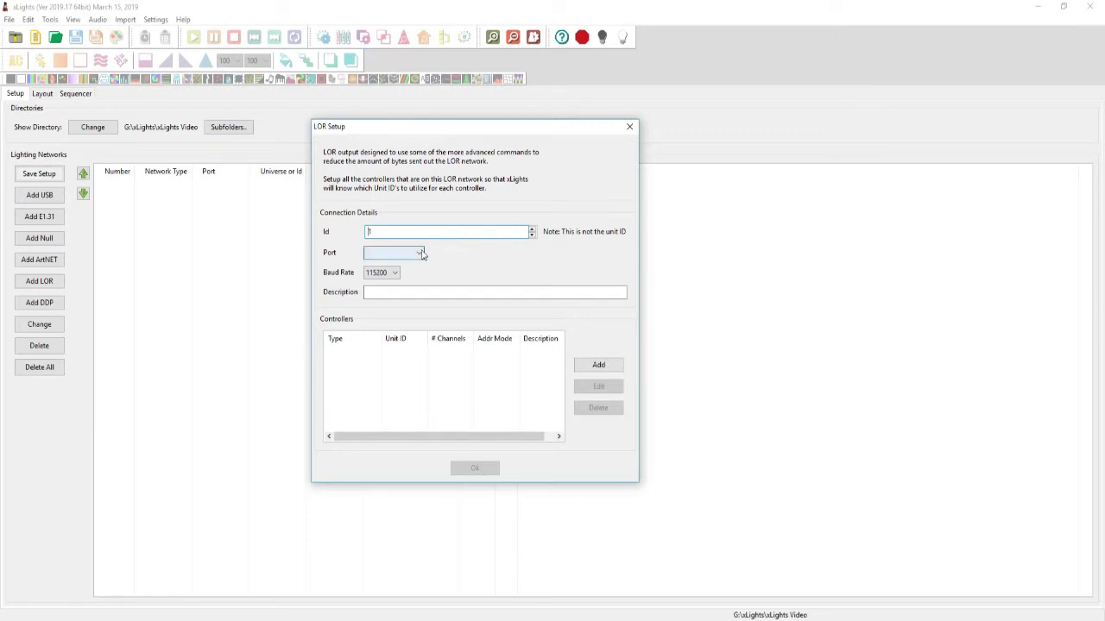
pyautogui.click(421, 253)
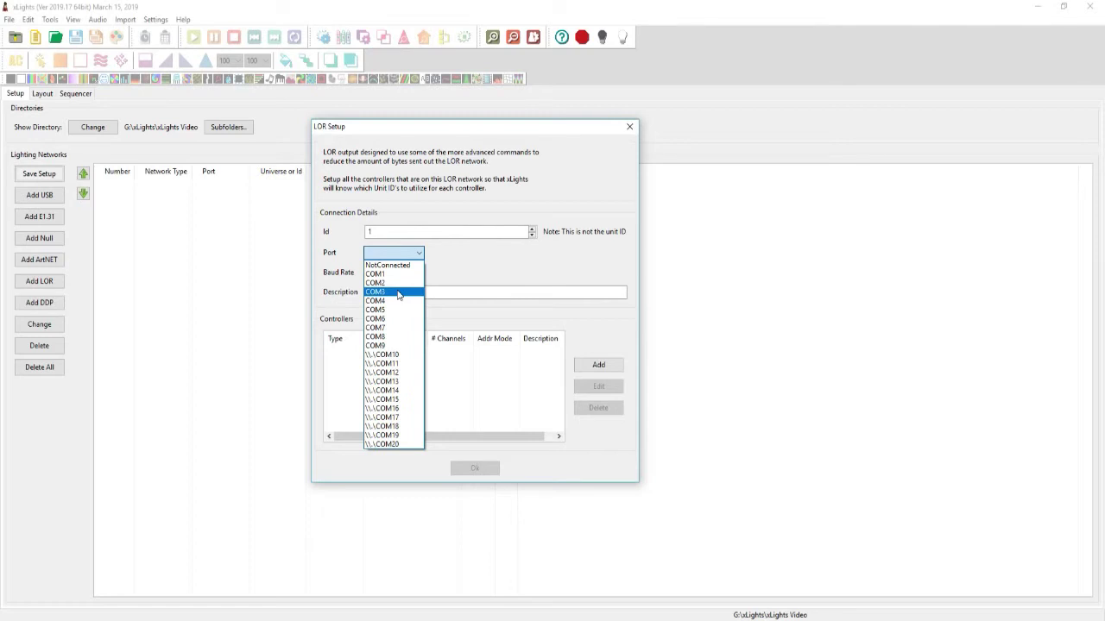
# Set the LOR network's port to COM3 and its description to 'LOR Controllers'.
pyautogui.click(398, 294)
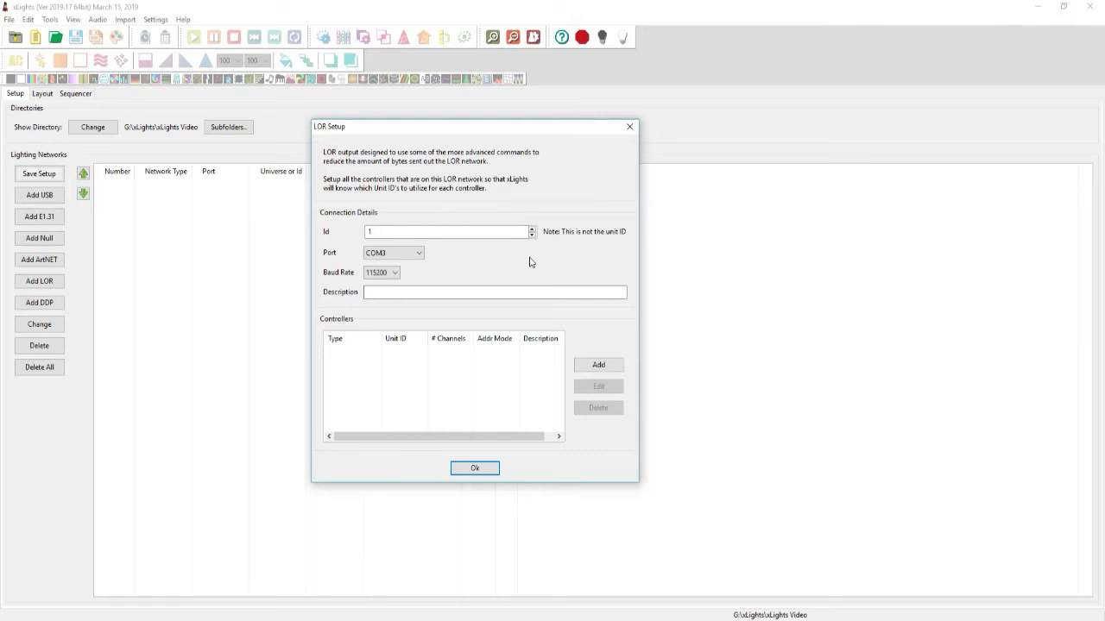
pyautogui.click(525, 291)
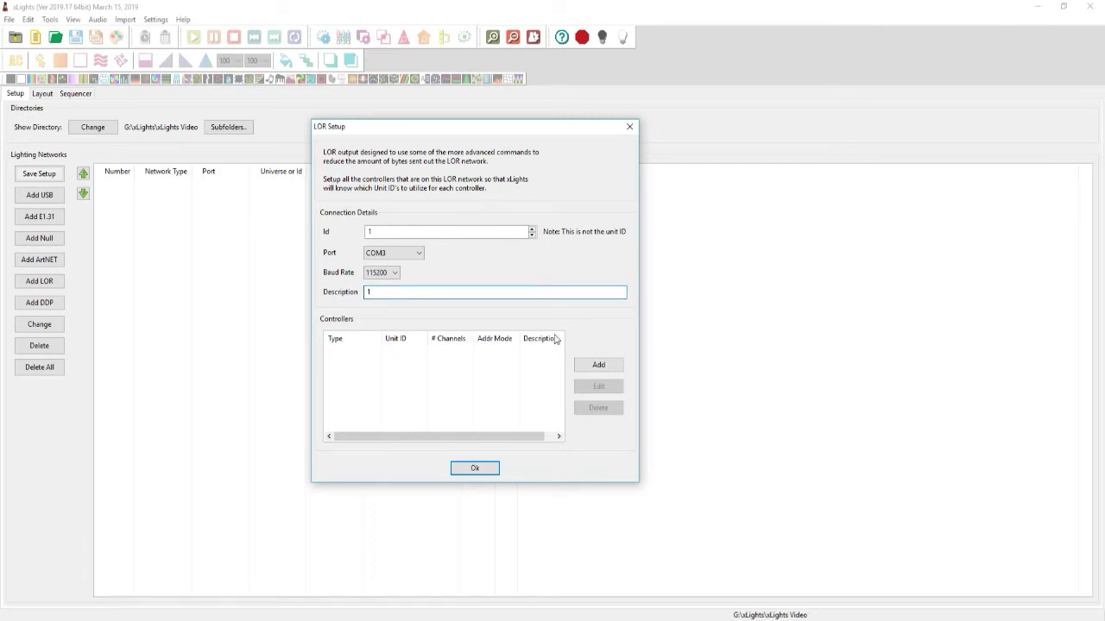
pyautogui.press('BackSpace')
pyautogui.write('Controllers')
# Start a new controller of type AC Controller with 16 channels, leaving Unit ID at 1.
pyautogui.click(598, 366)
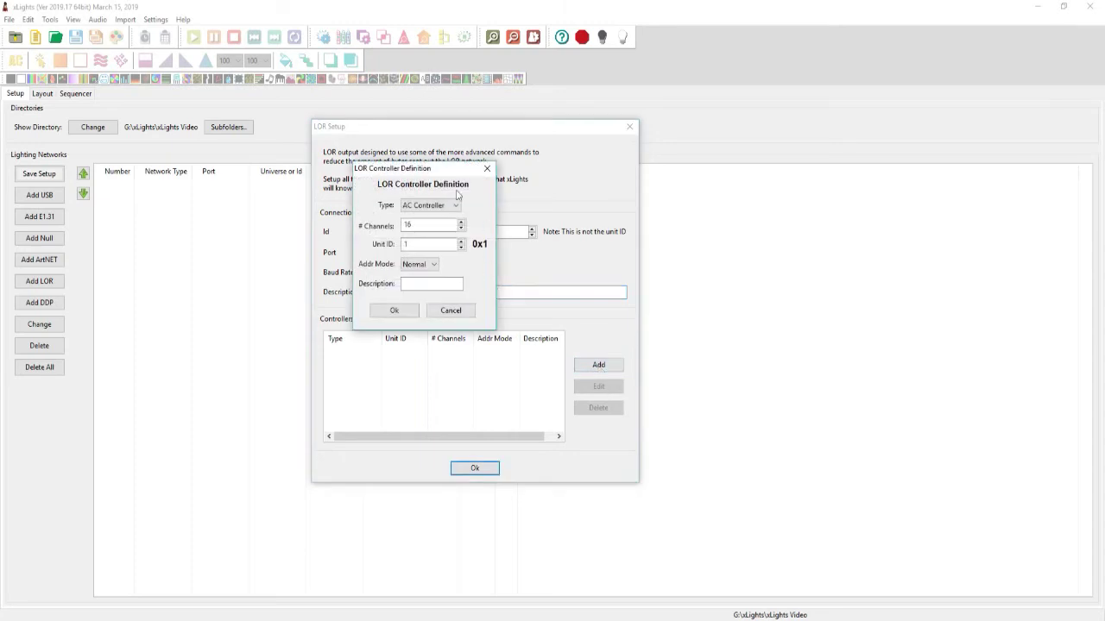
pyautogui.click(429, 205)
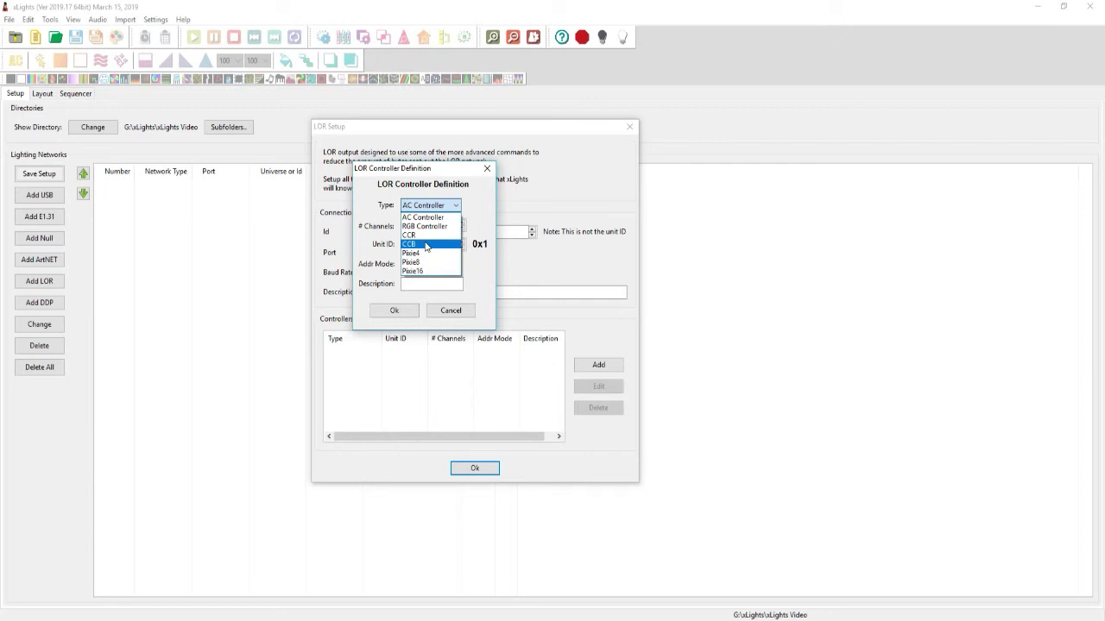
pyautogui.click(482, 208)
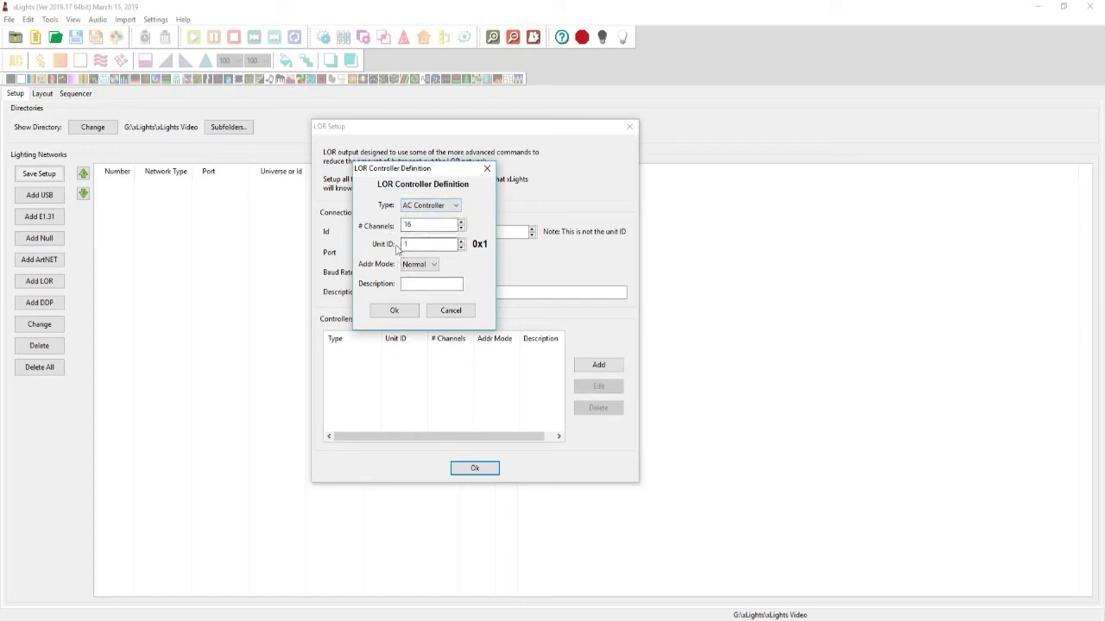
pyautogui.click(460, 241)
pyautogui.click(459, 242)
pyautogui.click(460, 241)
pyautogui.click(460, 241)
pyautogui.click(460, 241)
pyautogui.click(460, 242)
pyautogui.click(460, 242)
pyautogui.click(460, 241)
pyautogui.click(460, 242)
pyautogui.click(461, 242)
pyautogui.click(461, 242)
pyautogui.click(462, 250)
pyautogui.click(462, 250)
pyautogui.click(462, 249)
pyautogui.click(461, 250)
pyautogui.click(461, 249)
pyautogui.click(461, 249)
pyautogui.click(462, 249)
pyautogui.click(461, 250)
pyautogui.click(462, 249)
pyautogui.click(461, 249)
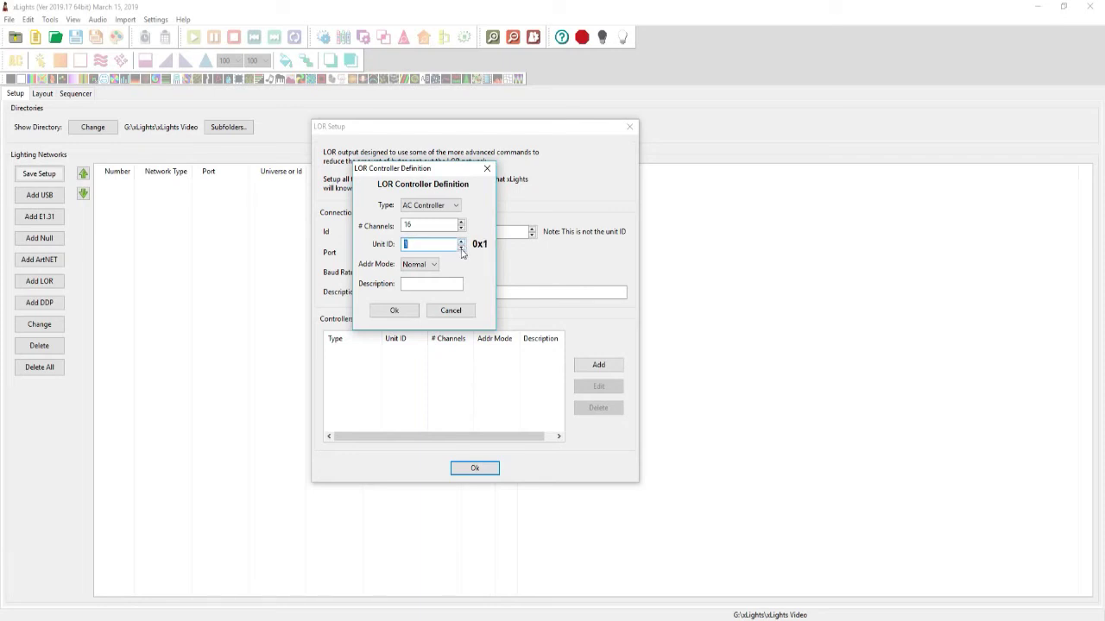
# Keep Normal address mode, give the controller description 1, and confirm it.
pyautogui.click(422, 270)
pyautogui.click(416, 278)
pyautogui.click(420, 284)
pyautogui.write('1')
pyautogui.click(411, 313)
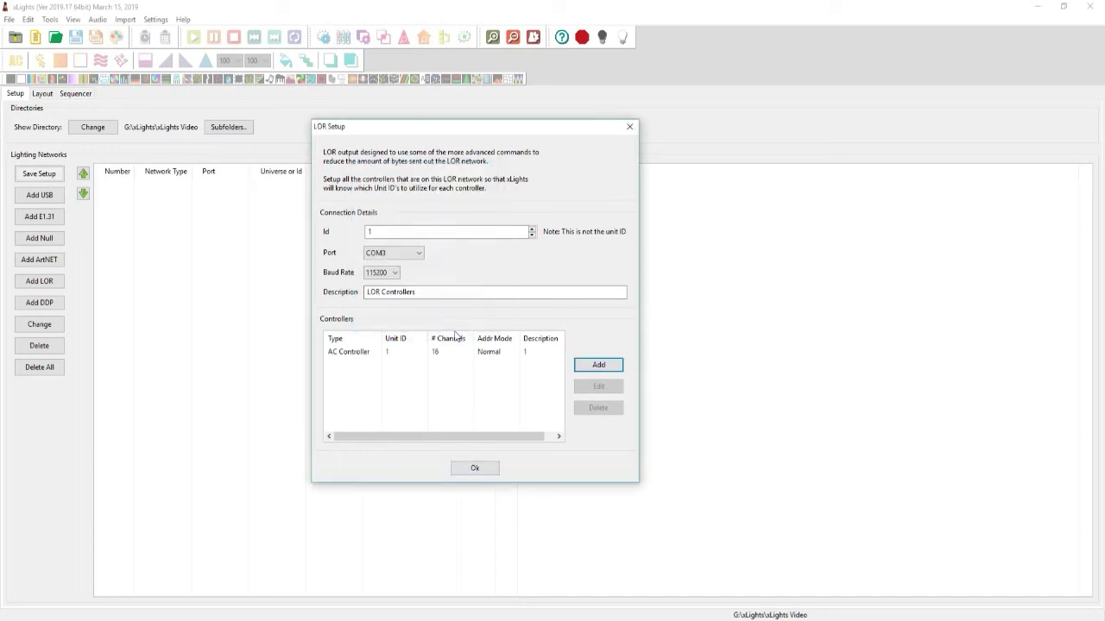
# Begin a second controller, then cancel it without changes.
pyautogui.click(620, 370)
pyautogui.click(431, 205)
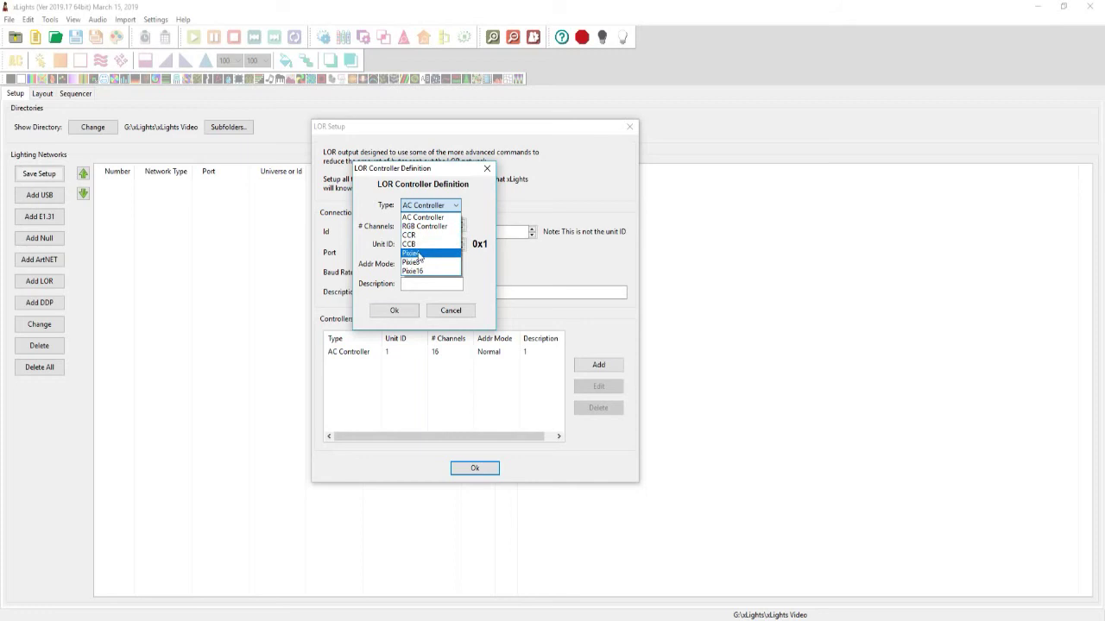
pyautogui.click(442, 310)
pyautogui.click(457, 312)
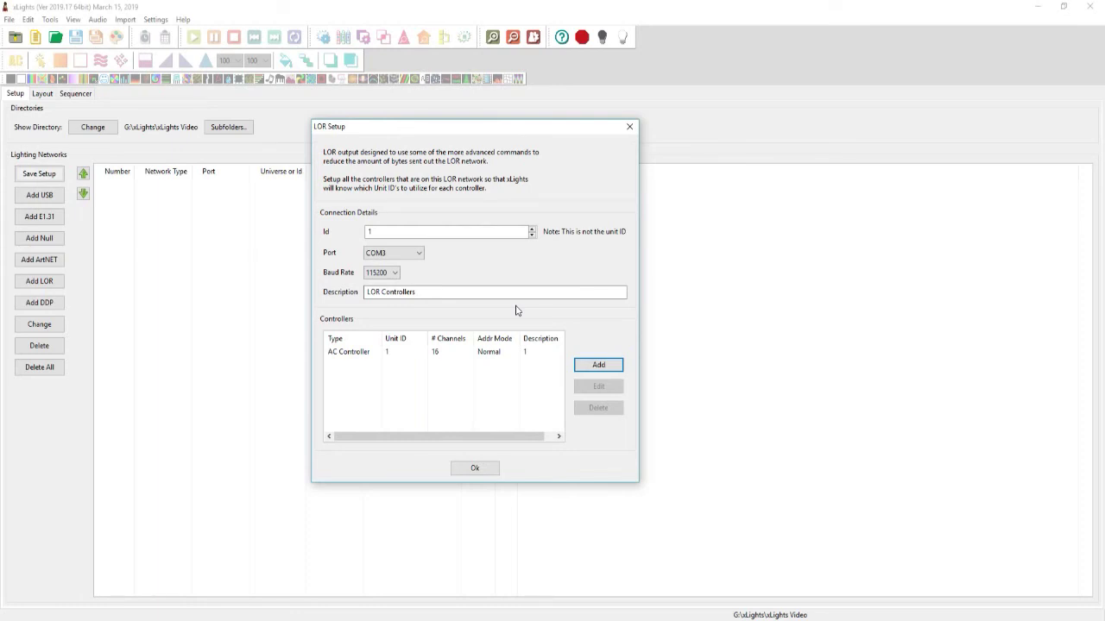
# Confirm the LOR network settings and save the lighting network setup.
pyautogui.click(481, 467)
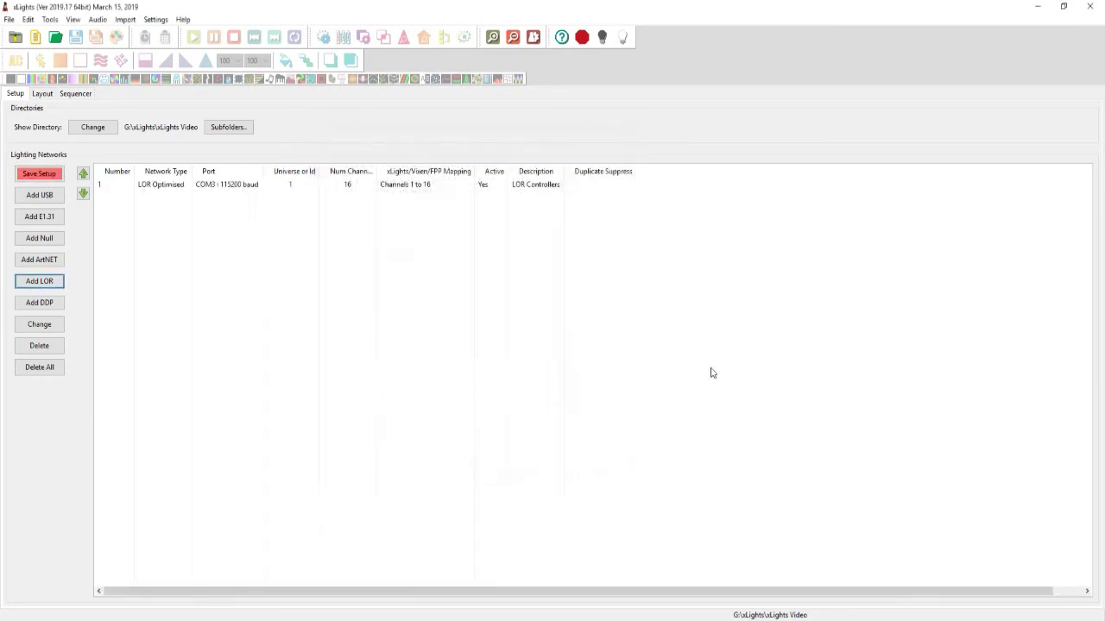
pyautogui.click(49, 172)
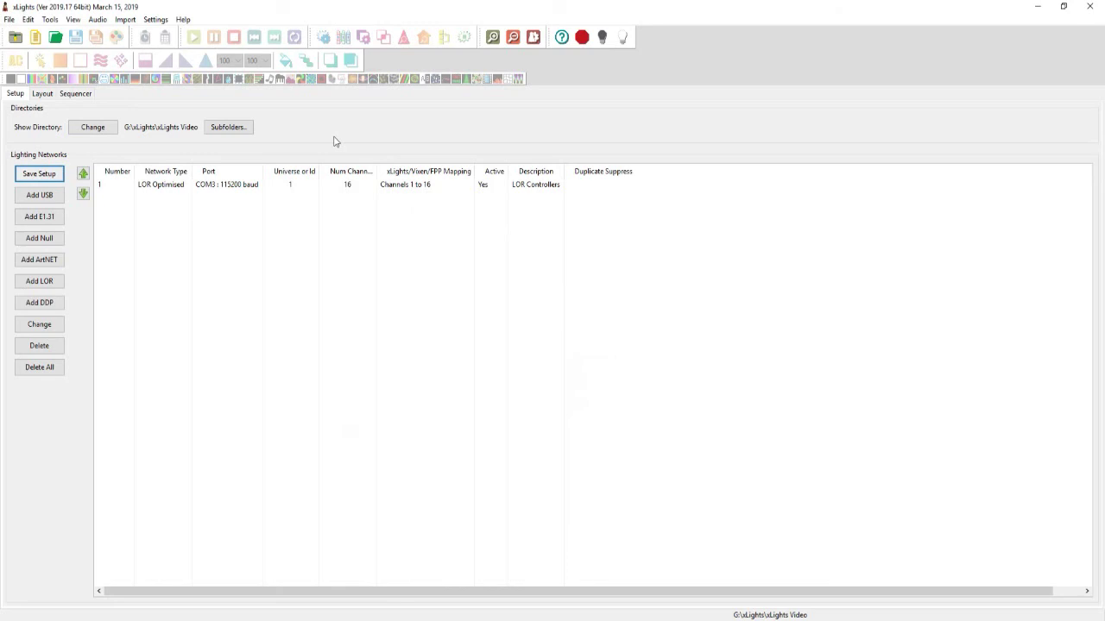